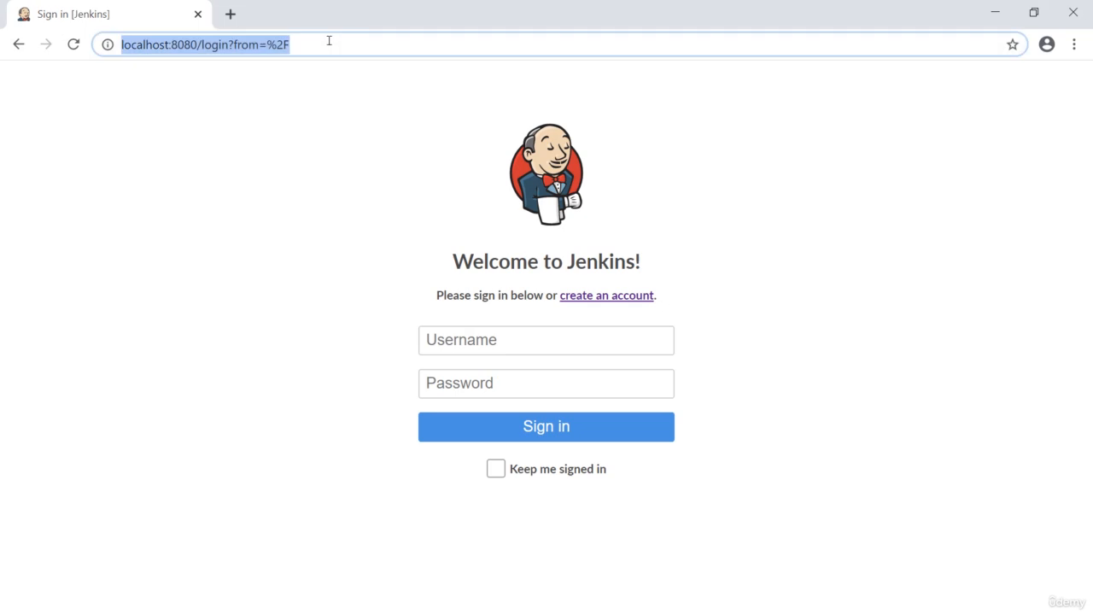
Step: Reload the Jenkins login page and sign in as admin with the account password
{"action": "key", "text": "Return"}
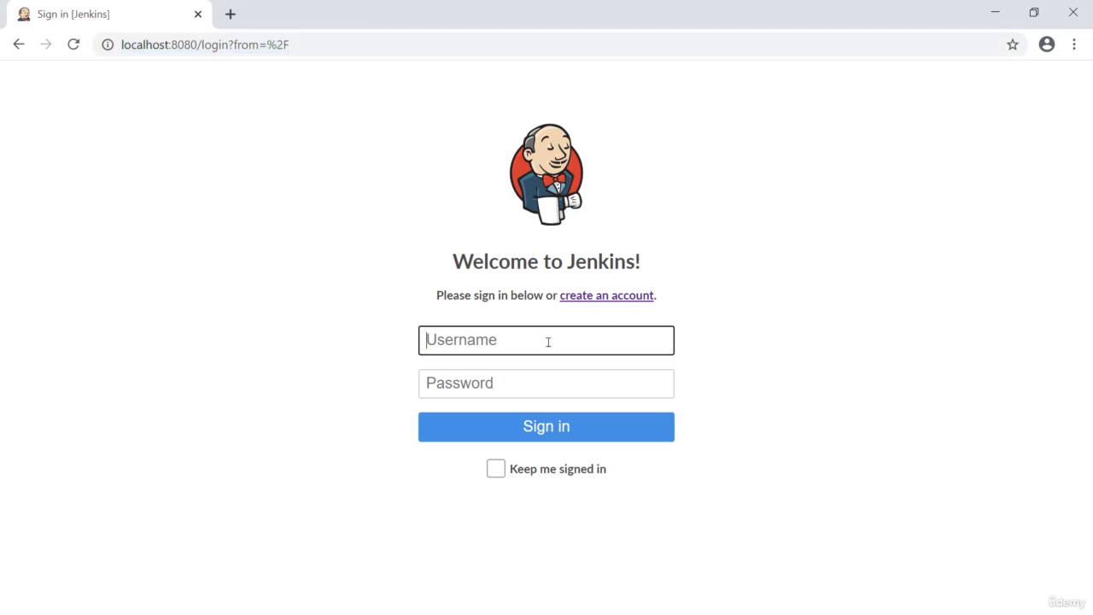
{"action": "left_click", "coordinate": [546, 342]}
{"action": "left_click", "coordinate": [478, 378]}
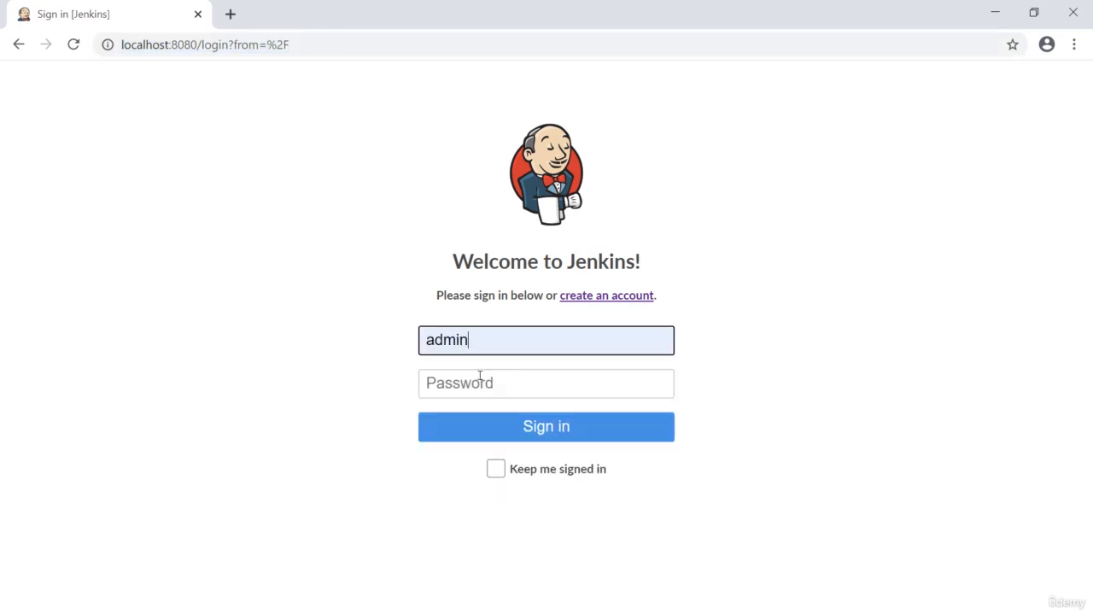
{"action": "left_click", "coordinate": [474, 386]}
{"action": "type", "text": "admin123"}
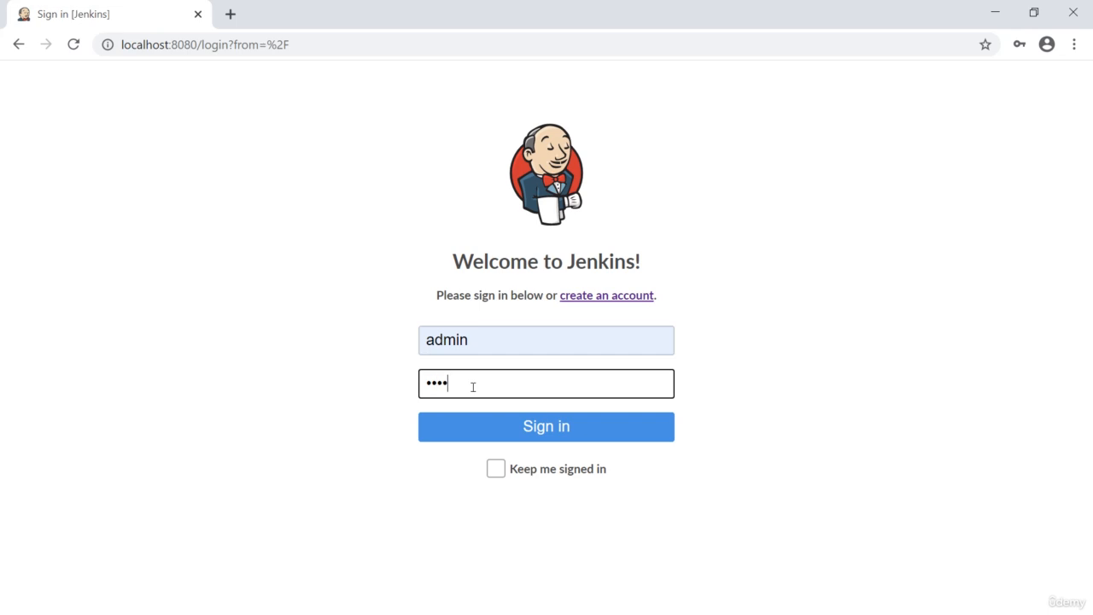
{"action": "key", "text": "Return"}
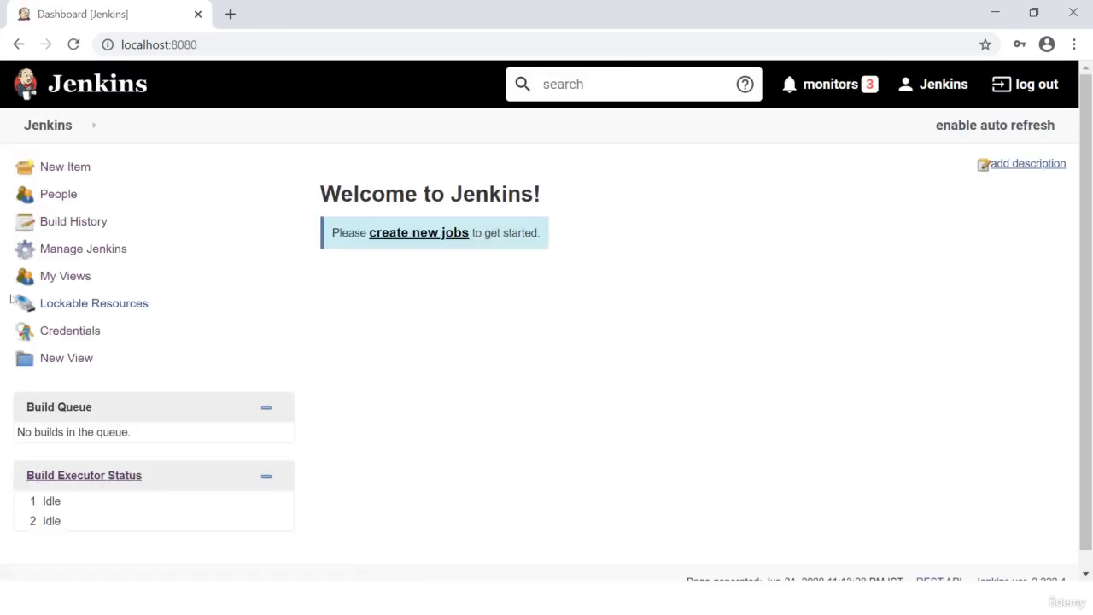
Step: Open the Configure Credentials page from the Manage Jenkins options to view its provider, type and restriction settings
{"action": "left_click", "coordinate": [77, 130]}
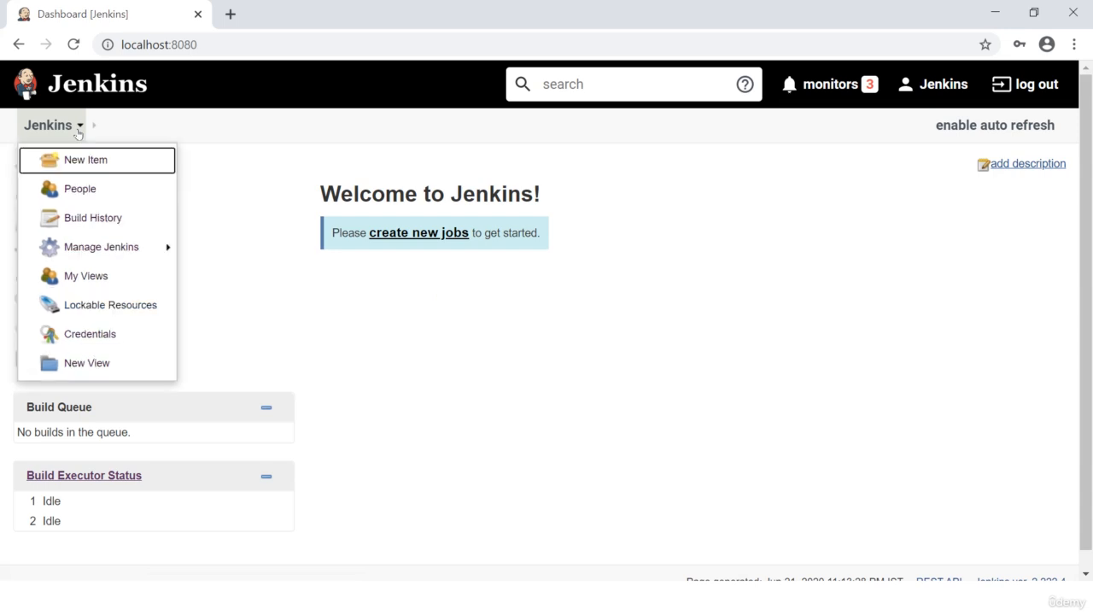
{"action": "mouse_move", "coordinate": [114, 250]}
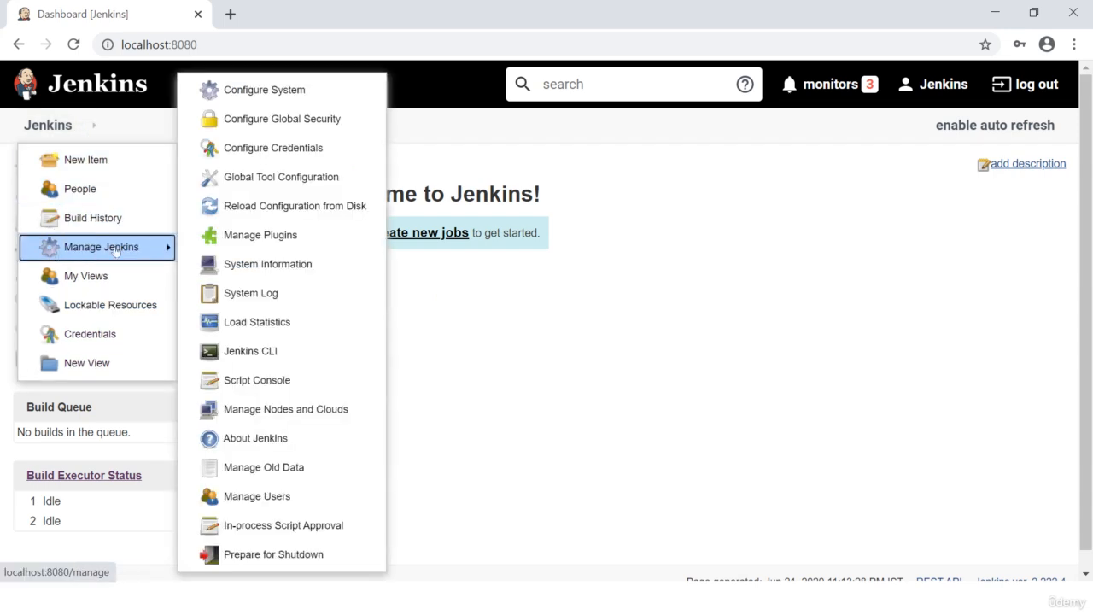
{"action": "left_click", "coordinate": [346, 145]}
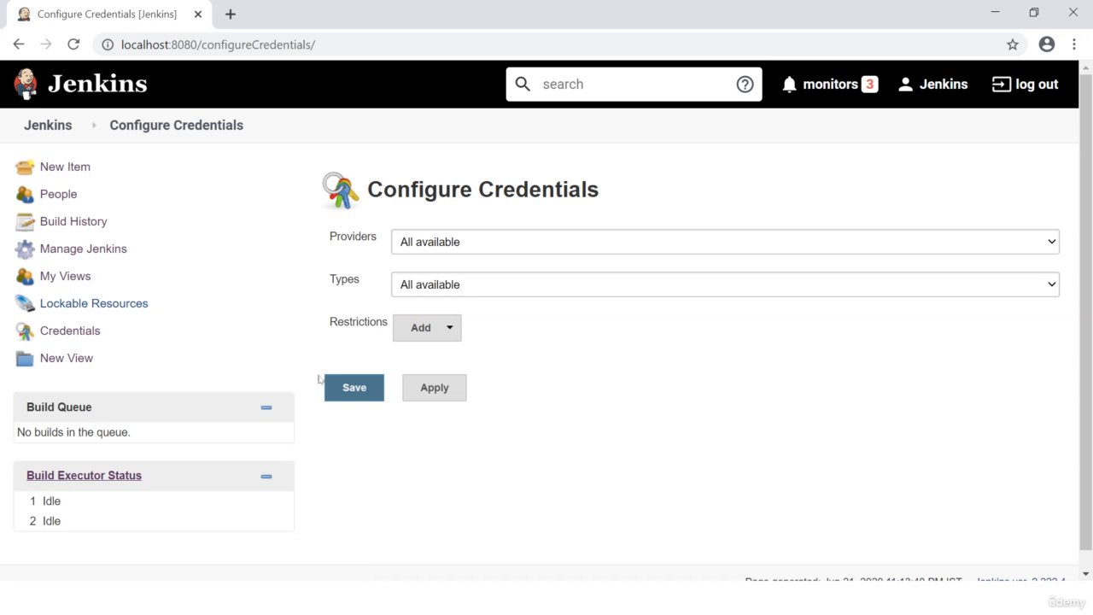
Step: Examine the Credentials overview and the domains of the Jenkins system store
{"action": "left_click", "coordinate": [75, 335]}
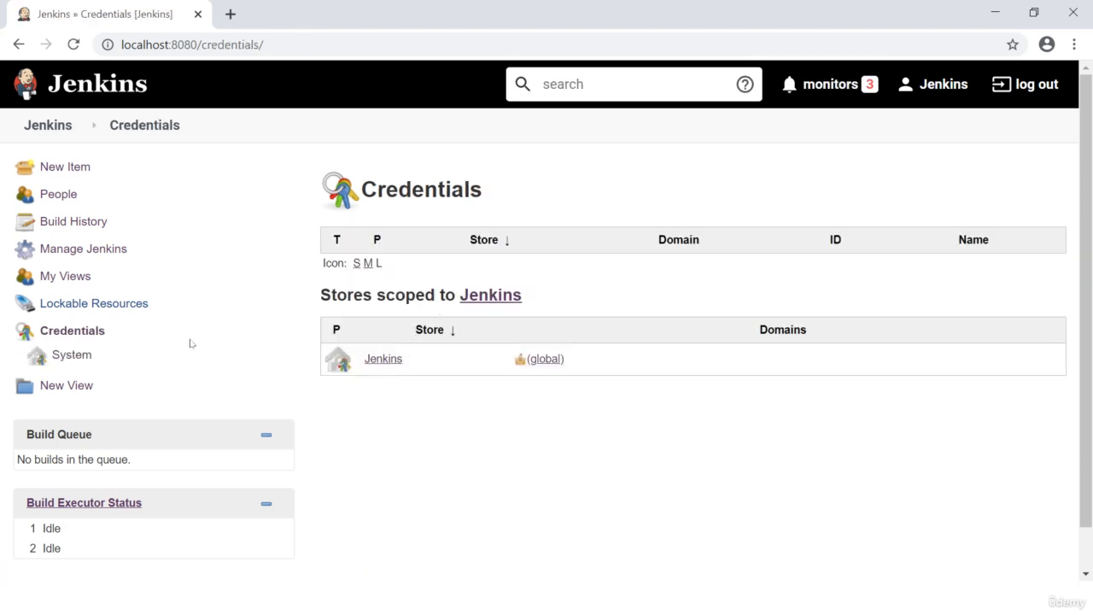
{"action": "left_click", "coordinate": [55, 330]}
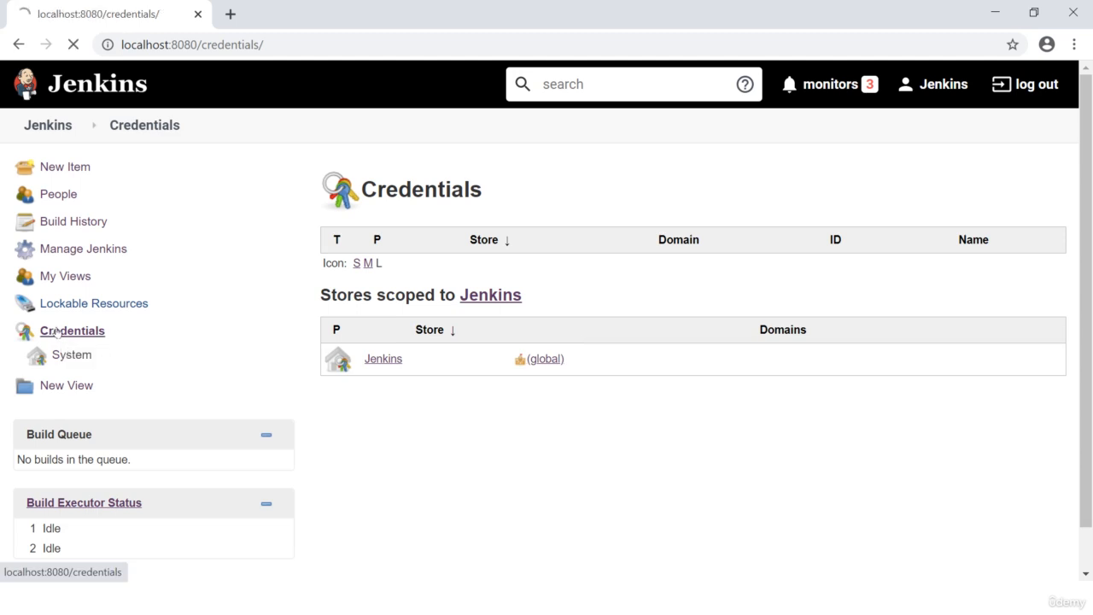
{"action": "left_click", "coordinate": [384, 359]}
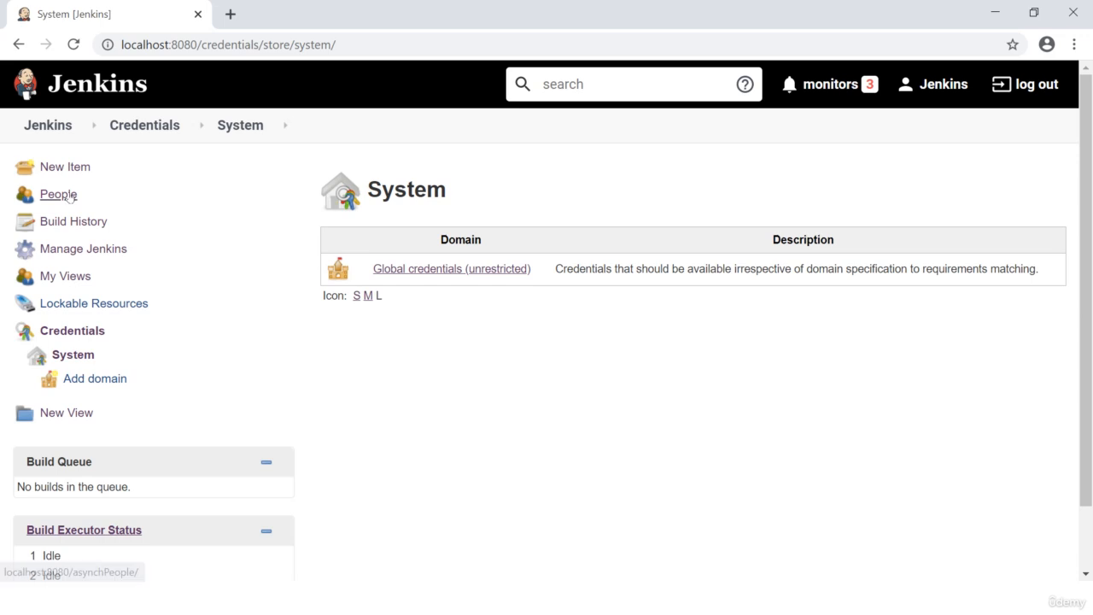
{"action": "left_click", "coordinate": [158, 127]}
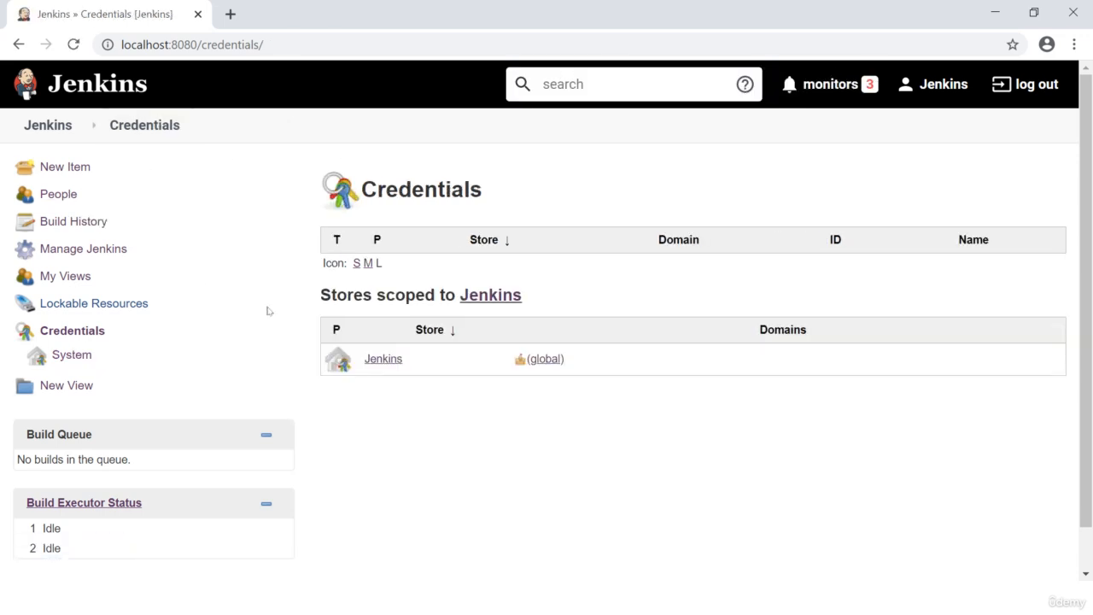
{"action": "left_click", "coordinate": [71, 336]}
{"action": "left_click", "coordinate": [70, 356]}
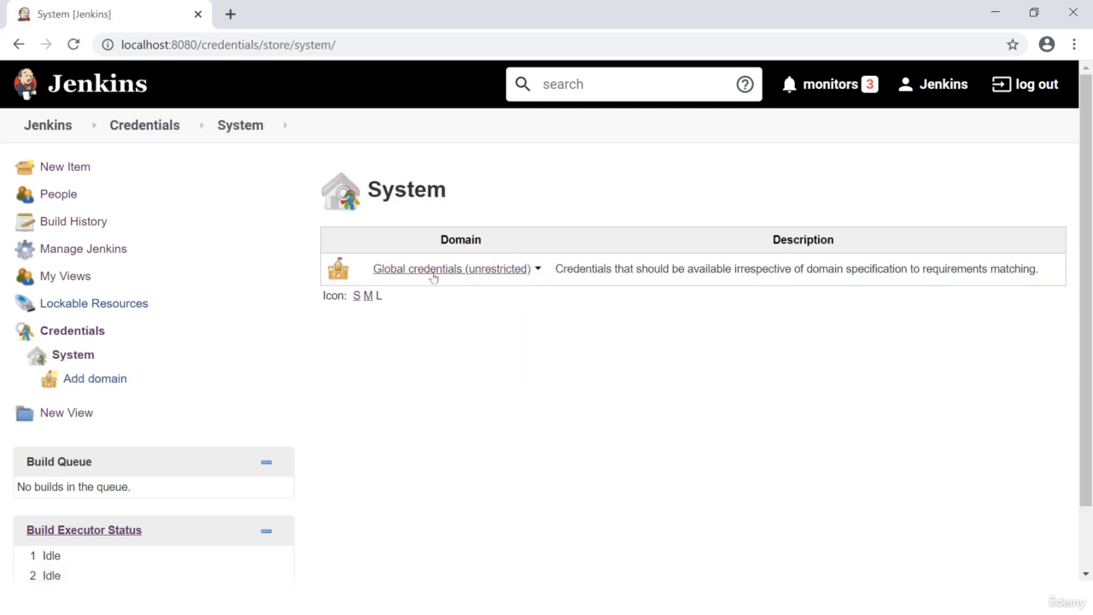
{"action": "left_click", "coordinate": [537, 269]}
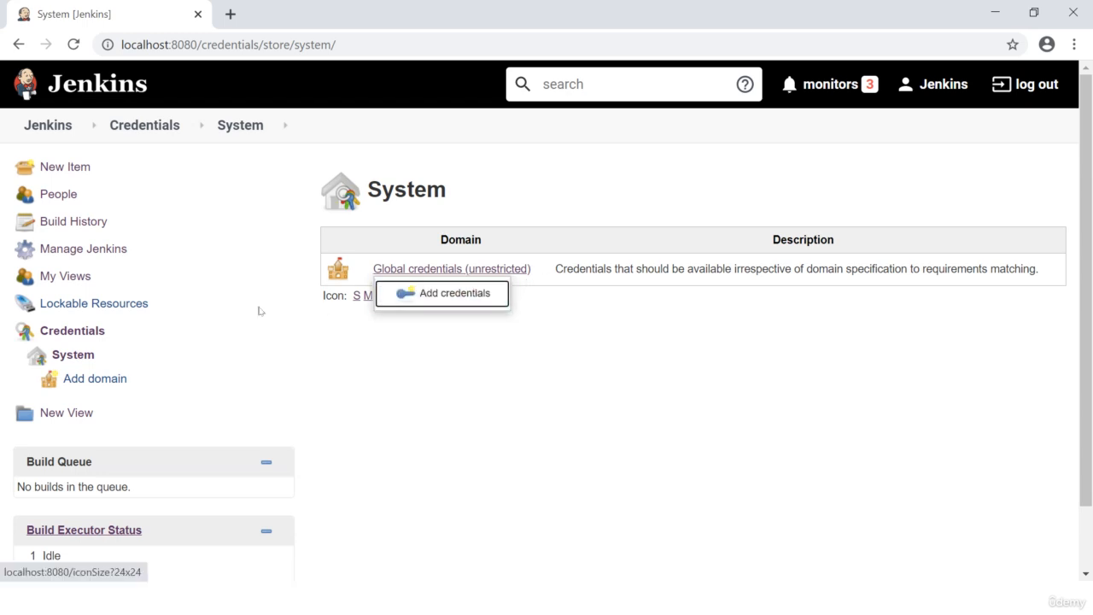
Step: Return to the Credentials overview and open the form for adding new credentials to the global domain
{"action": "left_click", "coordinate": [57, 330]}
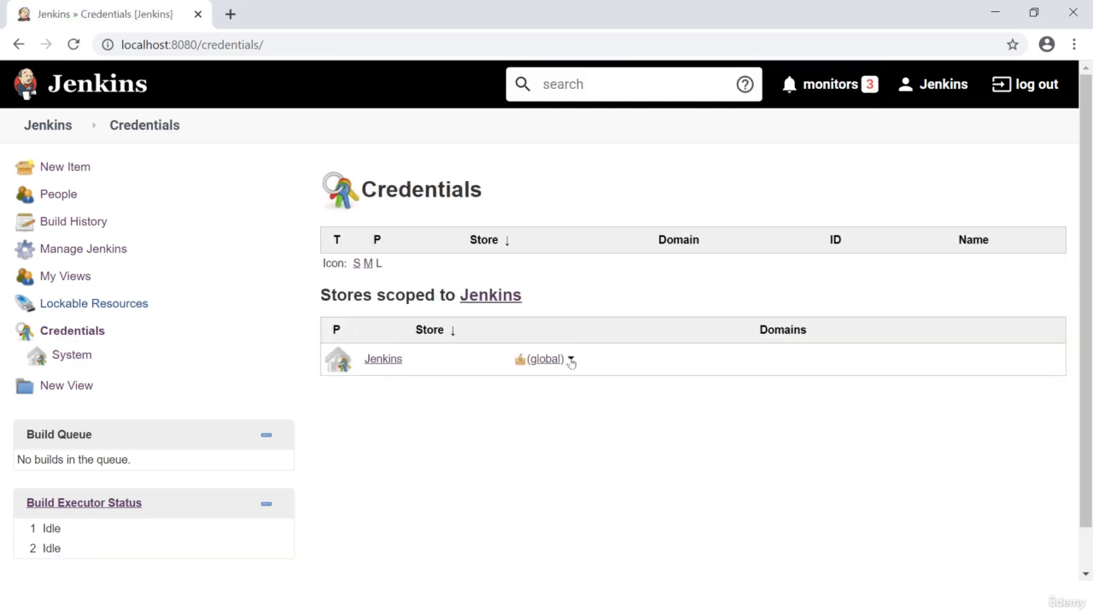
{"action": "left_click", "coordinate": [571, 361]}
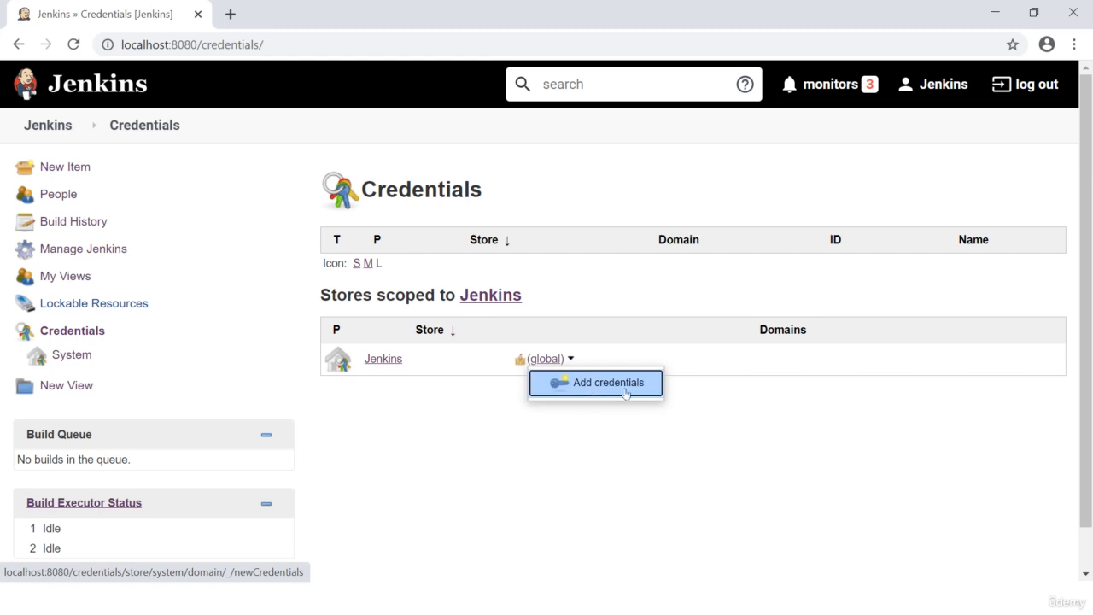
{"action": "left_click", "coordinate": [603, 384]}
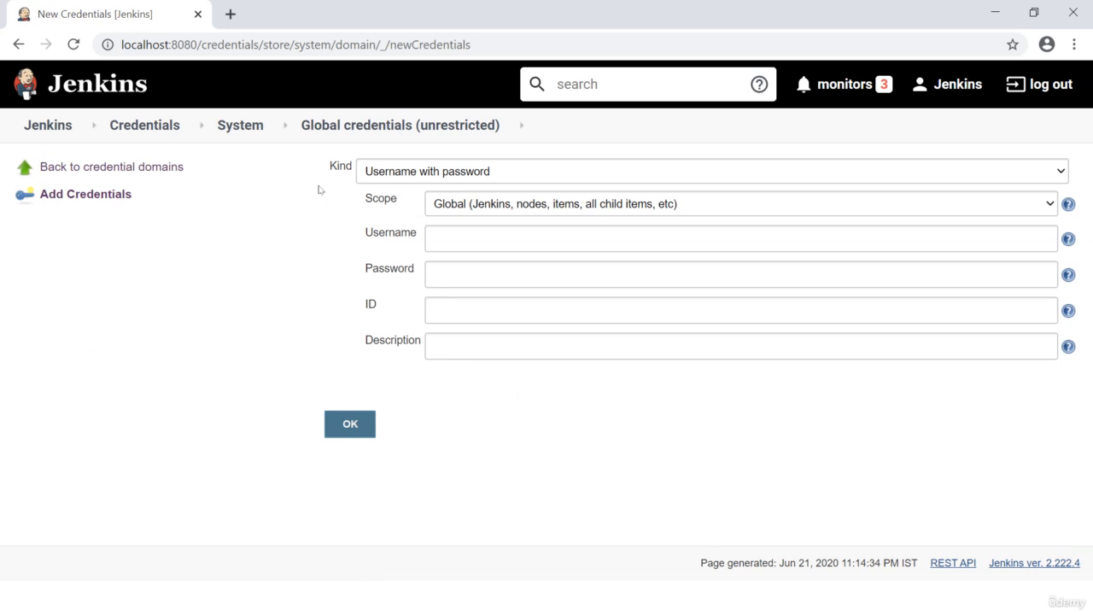
{"action": "left_click", "coordinate": [77, 195]}
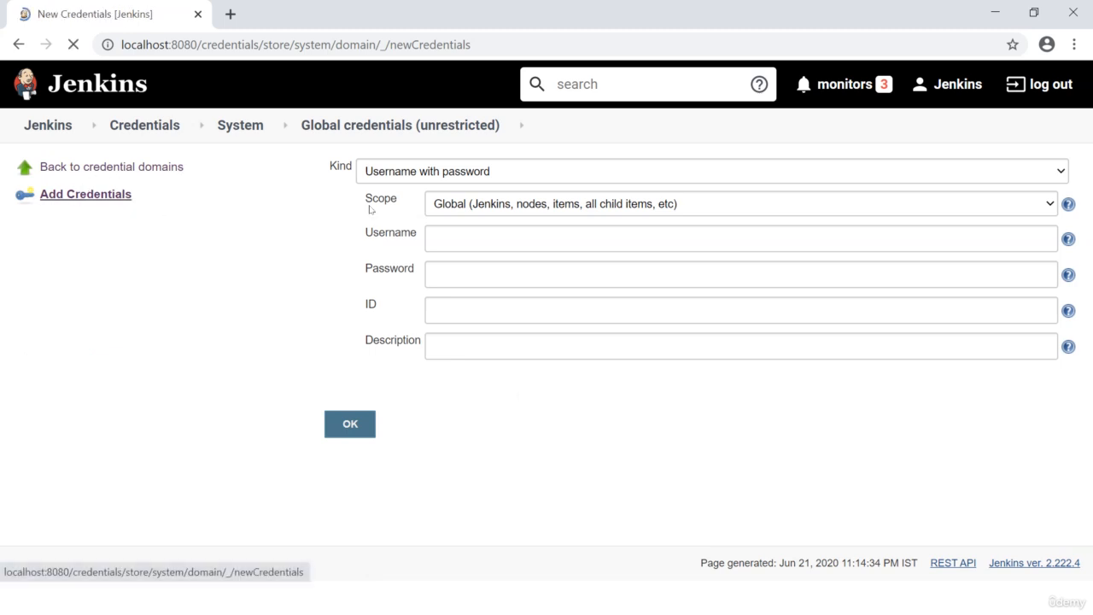
Step: Inspect the fields for the SSH Username with private key kind, including the option to enter the key directly
{"action": "left_click", "coordinate": [504, 172]}
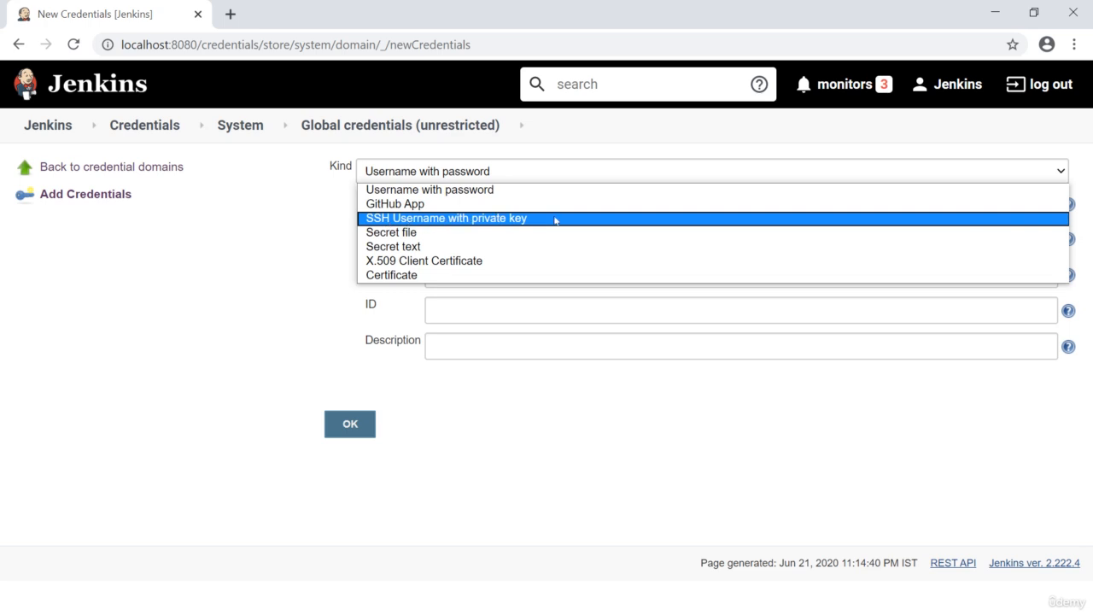
{"action": "left_click", "coordinate": [403, 219]}
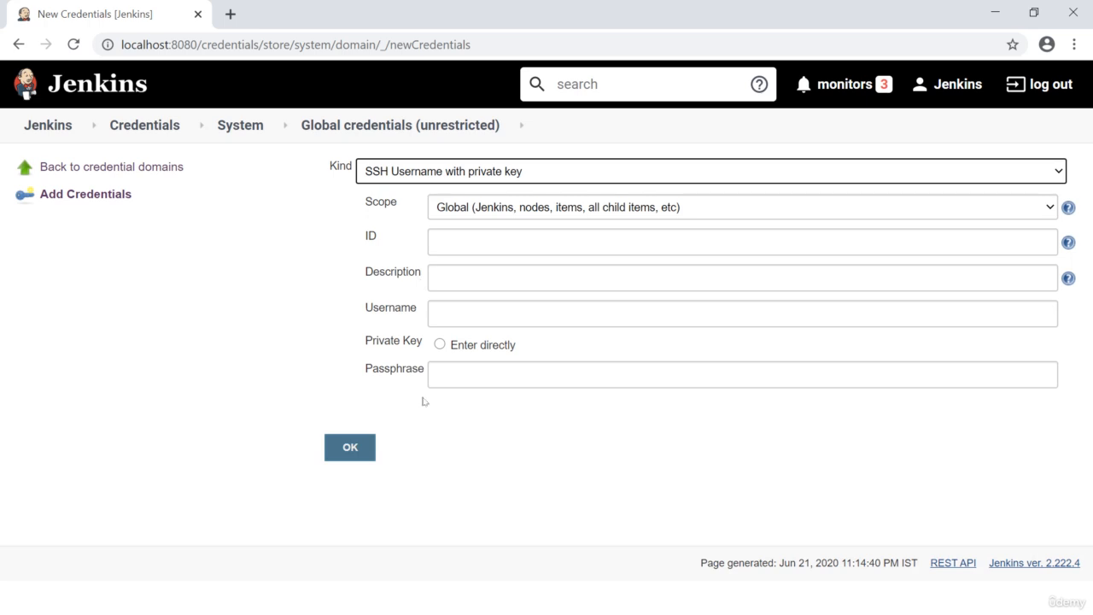
{"action": "left_click", "coordinate": [439, 345]}
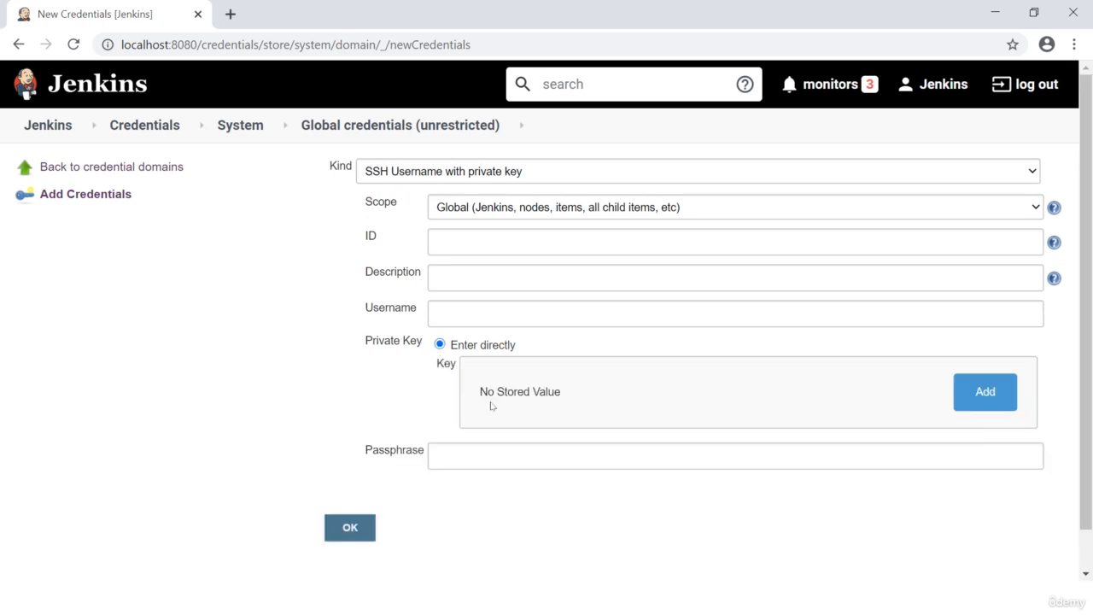
{"action": "left_click", "coordinate": [455, 462]}
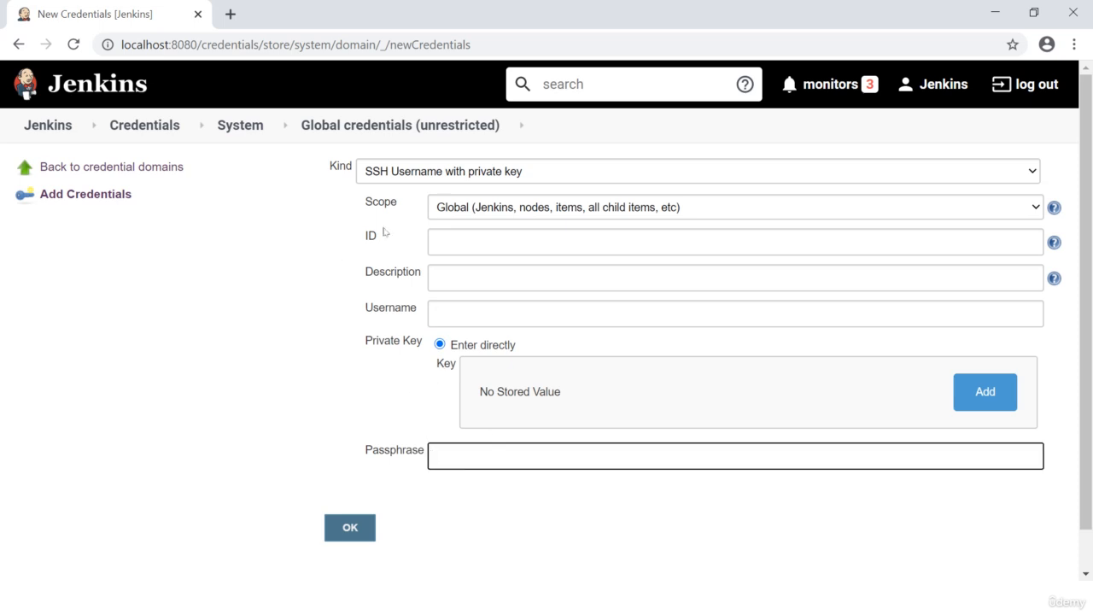
Step: Review the form fields for the Secret file, Secret text, X.509 Client Certificate and Certificate kinds in turn
{"action": "left_click", "coordinate": [433, 176]}
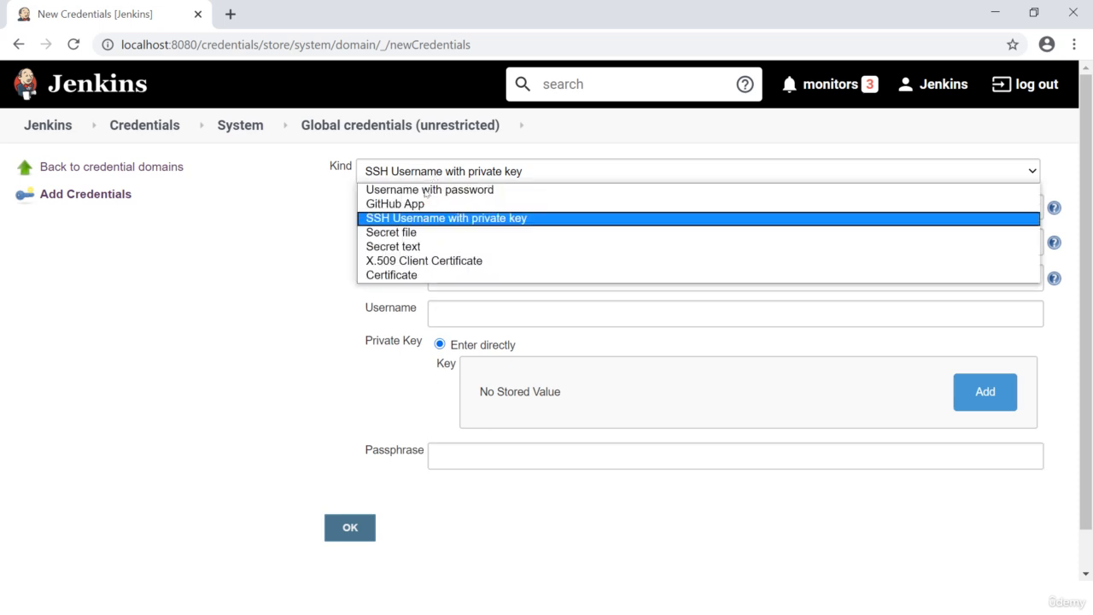
{"action": "left_click", "coordinate": [401, 233]}
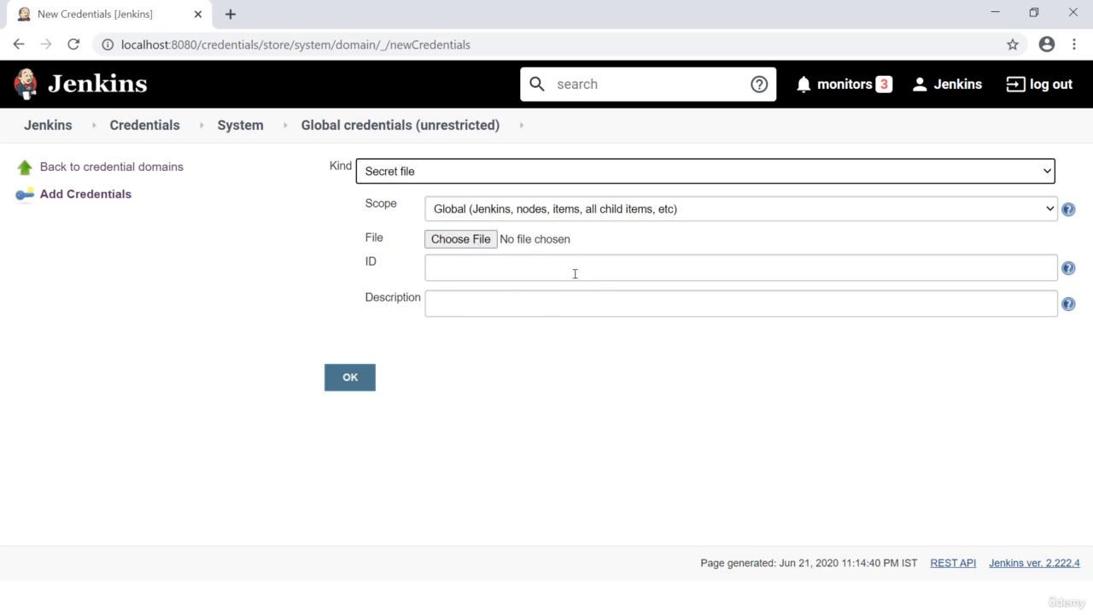
{"action": "left_click", "coordinate": [458, 171]}
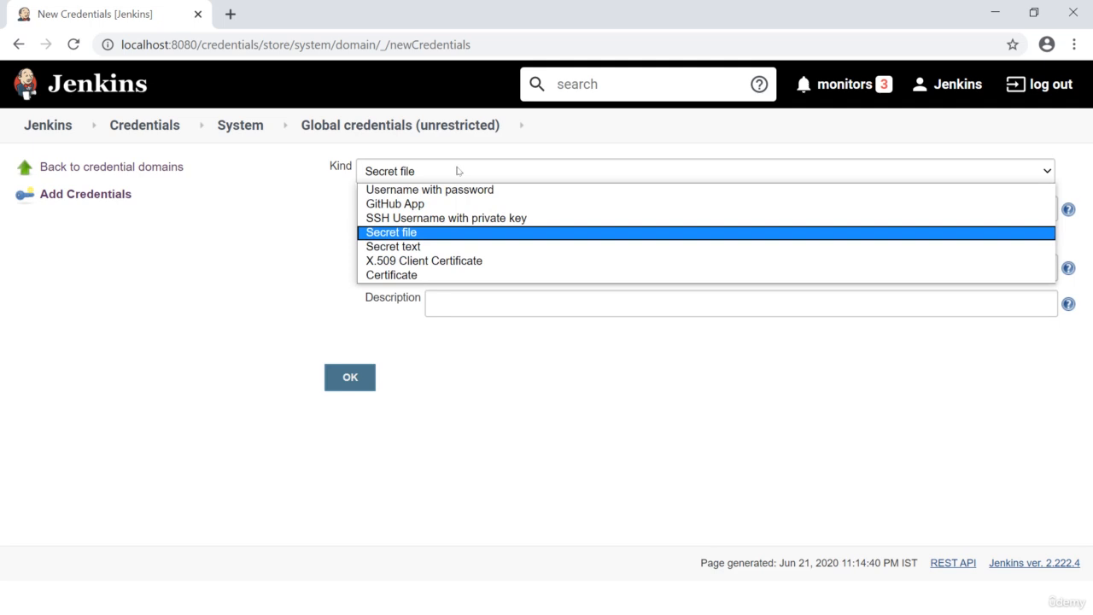
{"action": "left_click", "coordinate": [402, 247]}
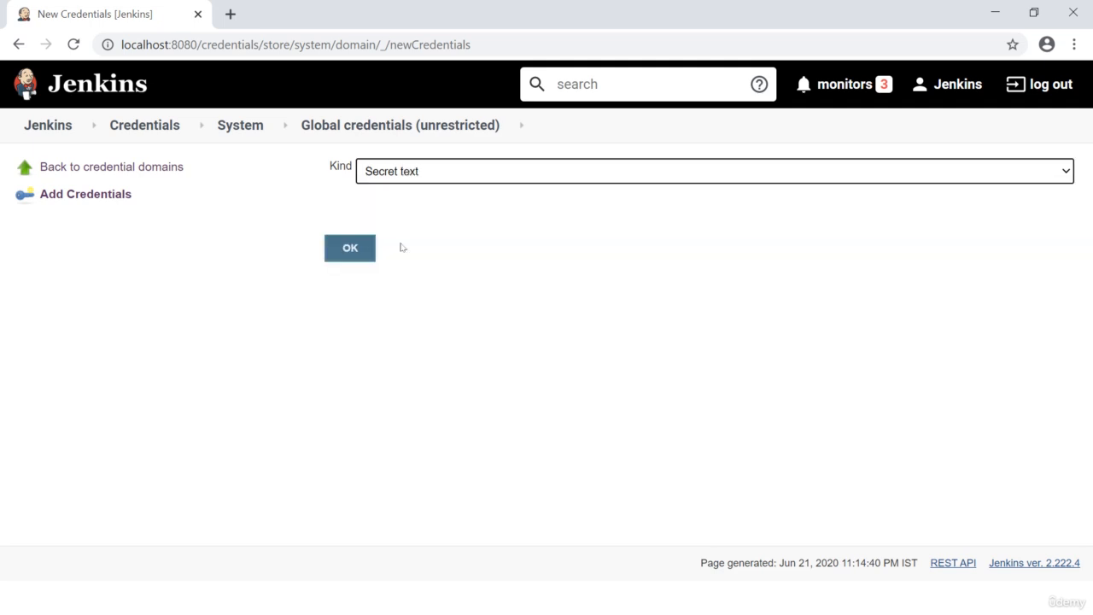
{"action": "left_click", "coordinate": [424, 174]}
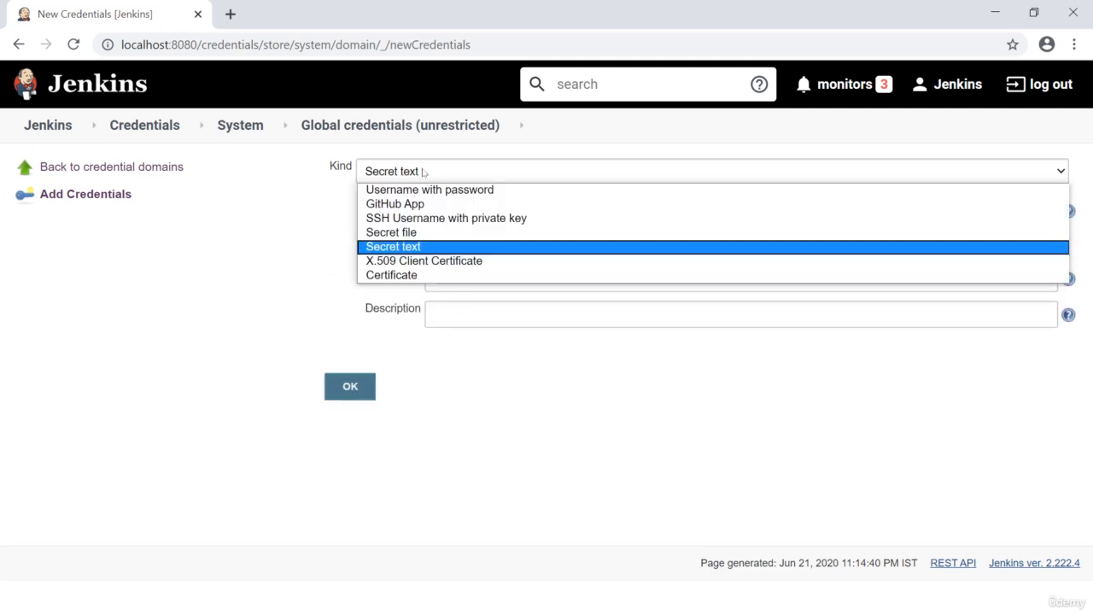
{"action": "left_click", "coordinate": [385, 262]}
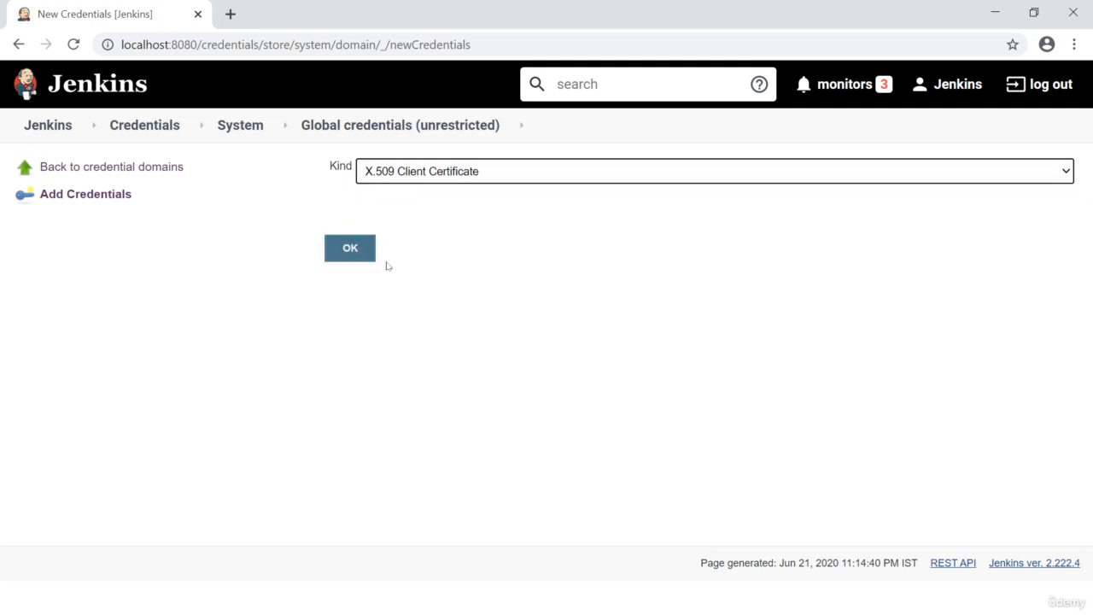
{"action": "left_click", "coordinate": [495, 176]}
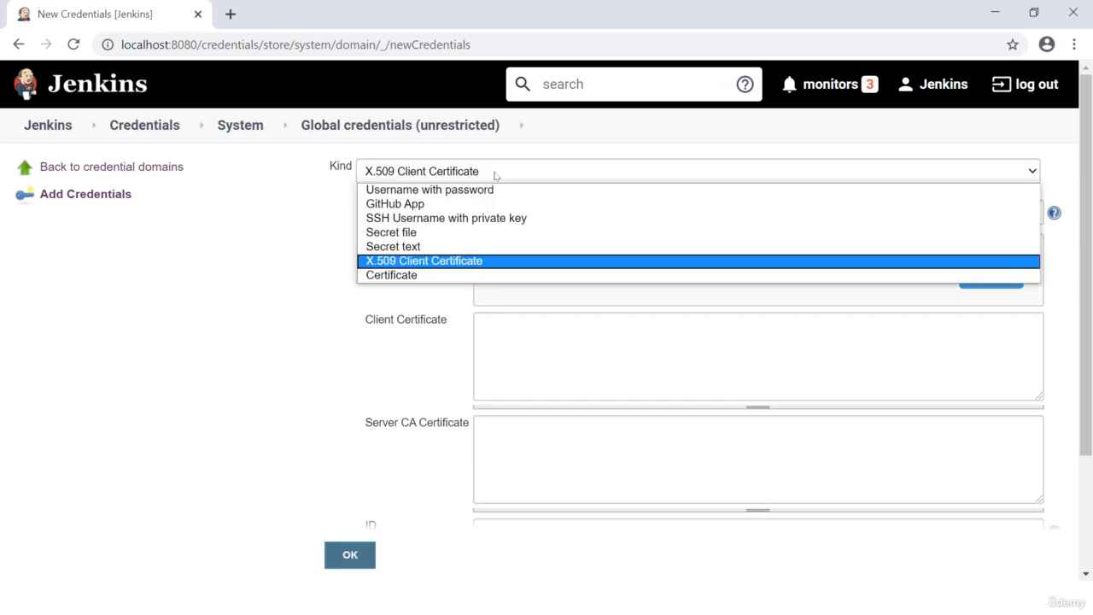
{"action": "left_click", "coordinate": [393, 275]}
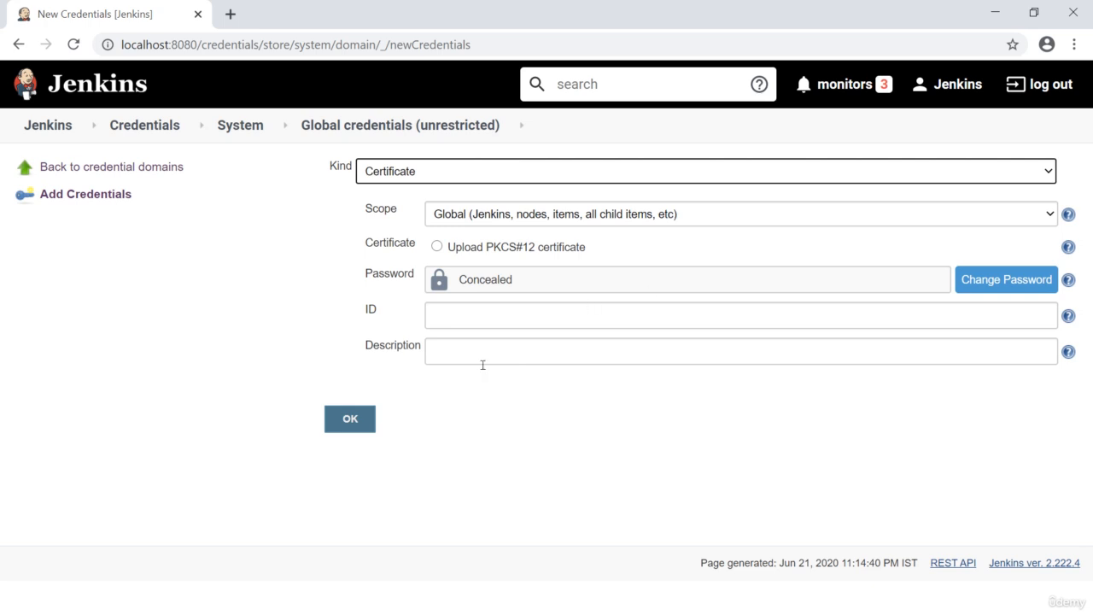
Step: Set the credential kind to Username with password, enter test as the username and fill in the password
{"action": "left_click", "coordinate": [450, 175]}
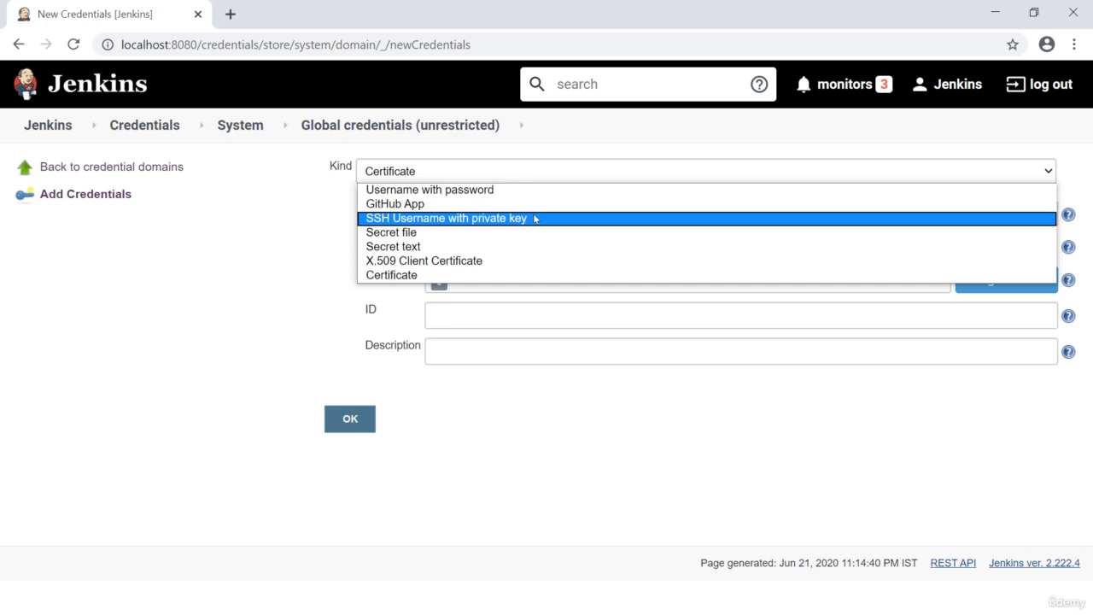
{"action": "left_click", "coordinate": [482, 191]}
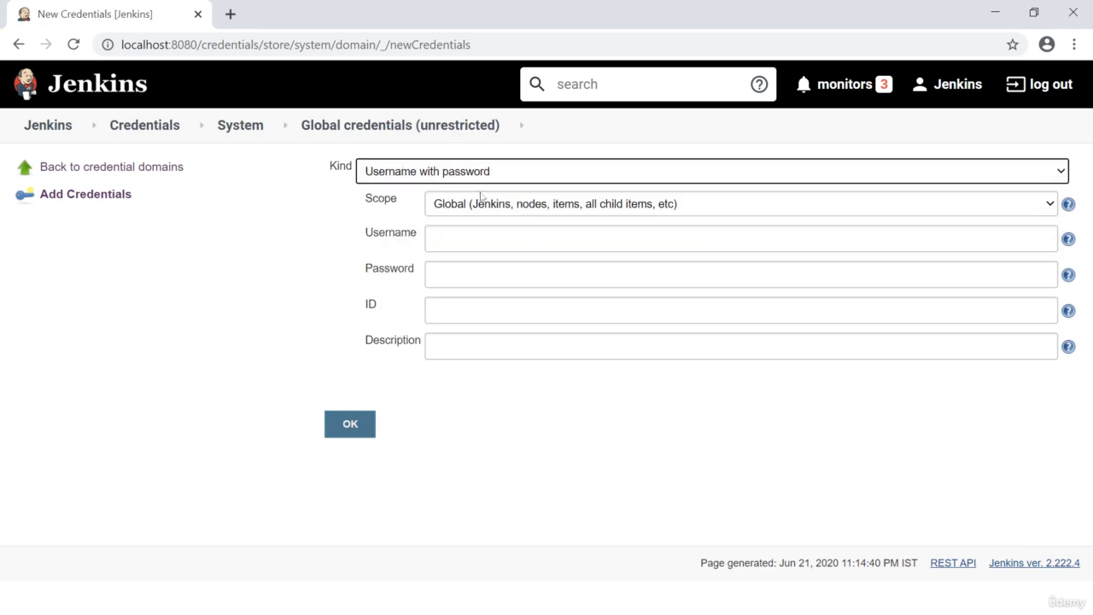
{"action": "left_click", "coordinate": [461, 235]}
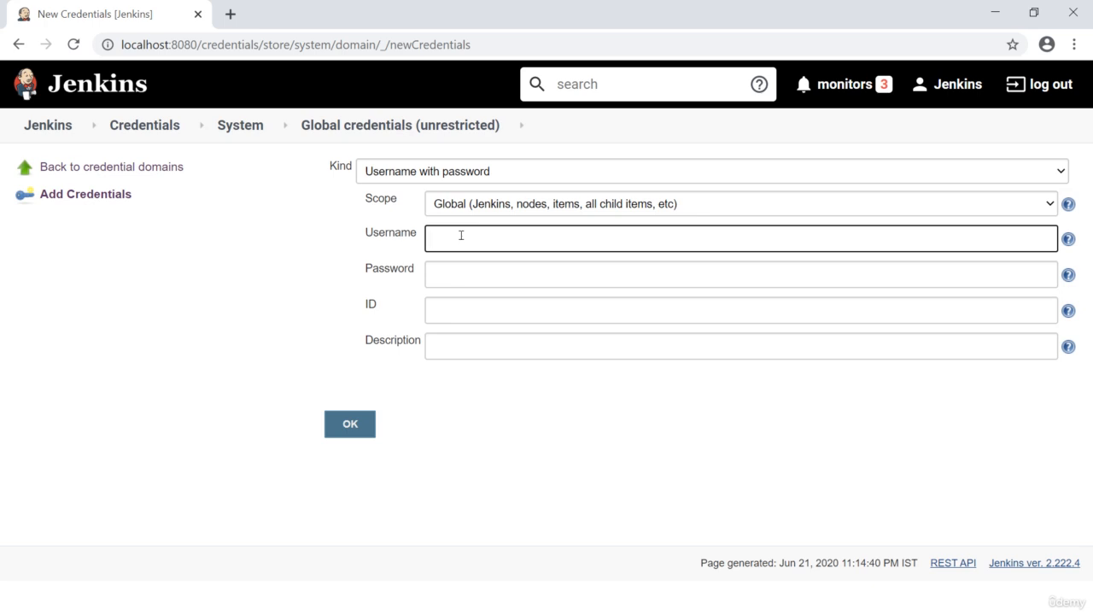
{"action": "type", "text": "test"}
{"action": "left_click", "coordinate": [447, 275]}
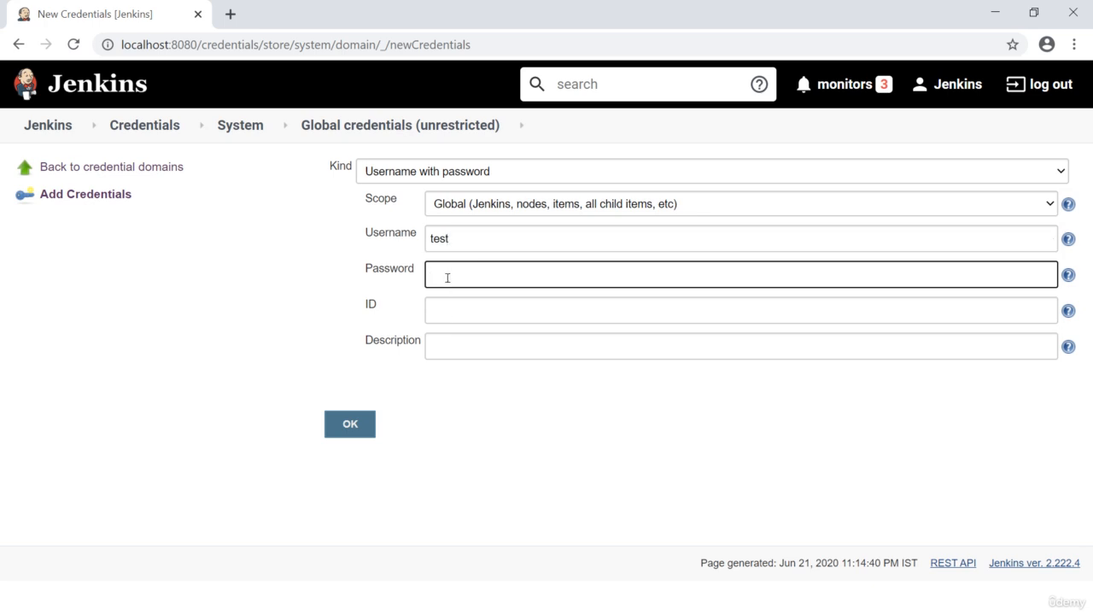
{"action": "type", "text": "test1234"}
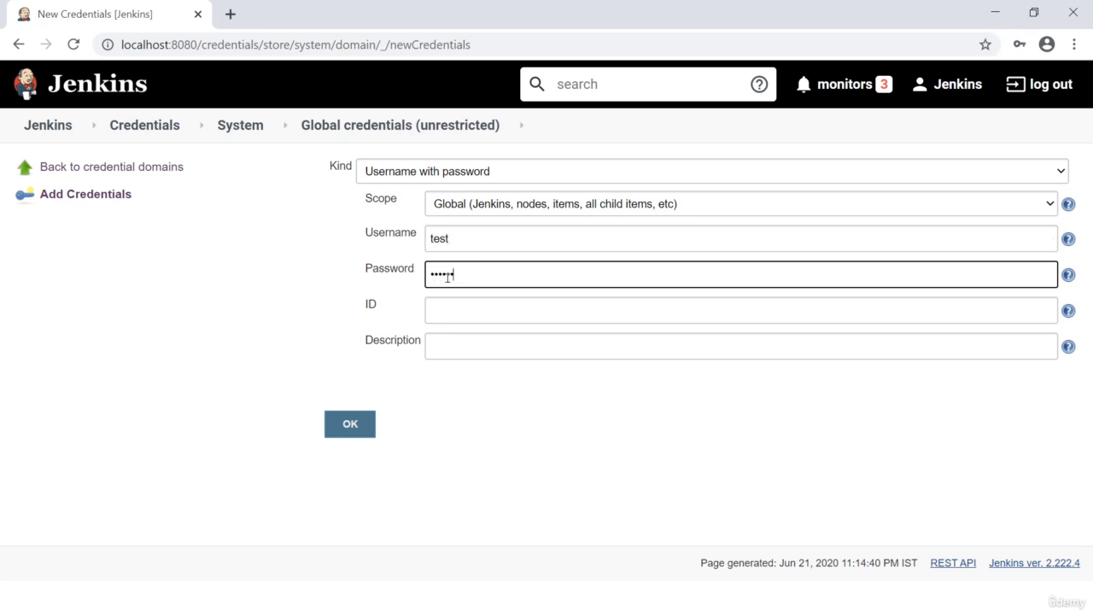
Step: Set both the ID and the description of the new credential to Test and save the credential
{"action": "left_click", "coordinate": [444, 304]}
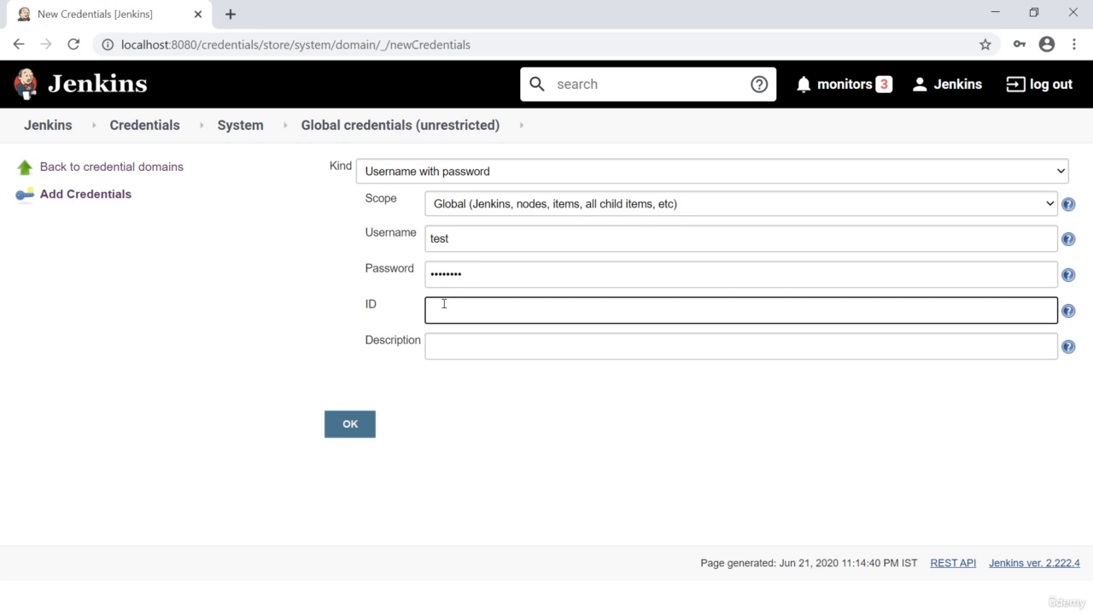
{"action": "type", "text": "Test"}
{"action": "left_click", "coordinate": [433, 340]}
{"action": "left_click_drag", "start_coordinate": [479, 306], "coordinate": [342, 321]}
{"action": "key", "text": "ctrl+c"}
{"action": "left_click", "coordinate": [456, 344]}
{"action": "key", "text": "ctrl+v"}
{"action": "left_click", "coordinate": [353, 423]}
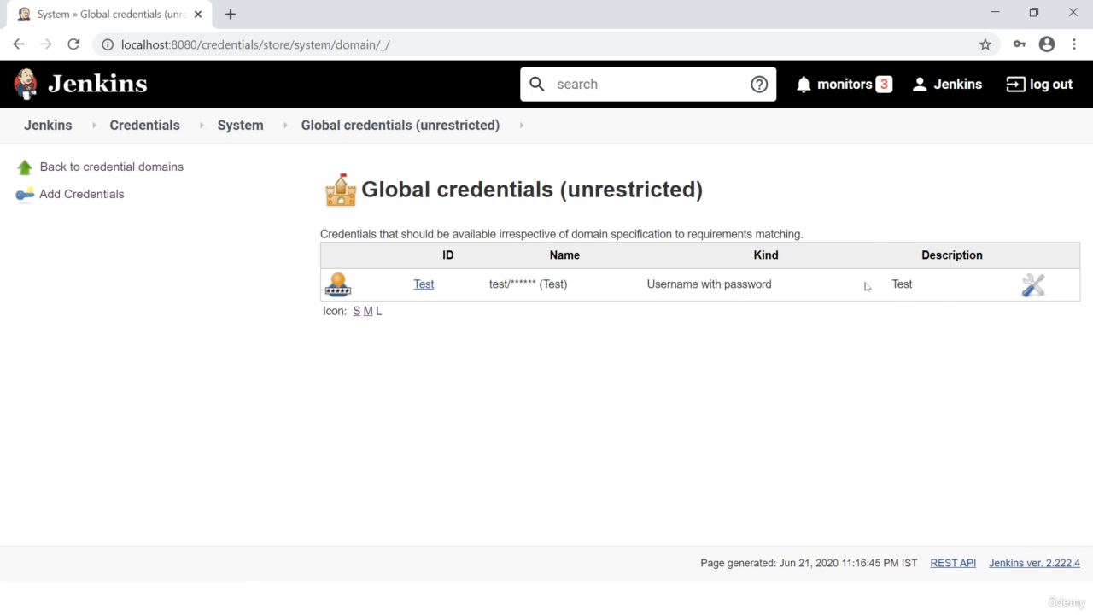
Step: Open the Test credential for updating and try to move it to Jenkins » System » Global credentials (unrestricted)
{"action": "left_click", "coordinate": [1032, 290]}
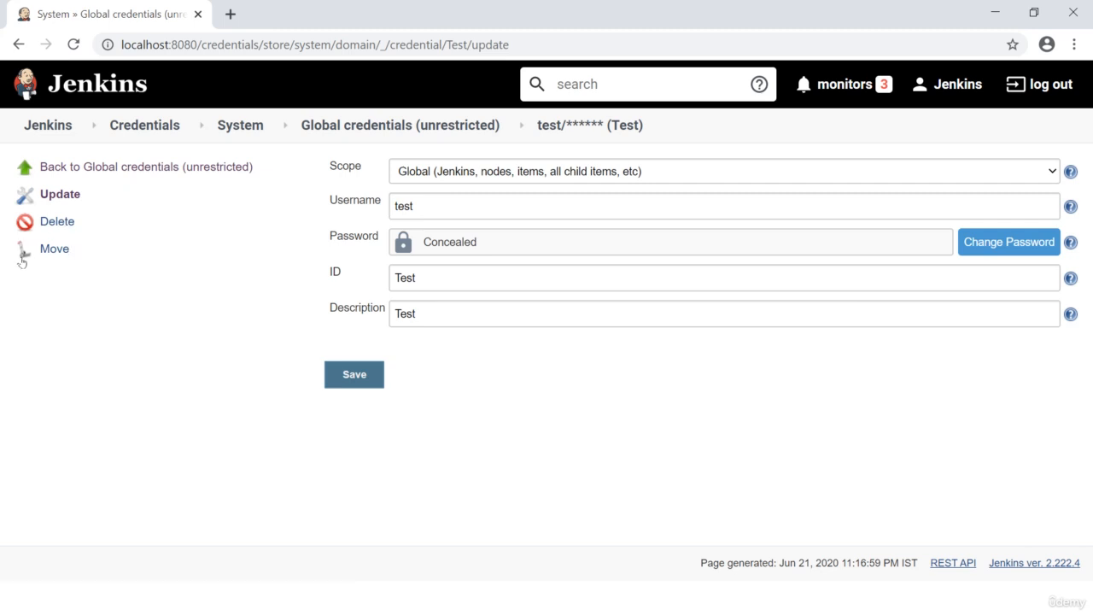
{"action": "left_click", "coordinate": [54, 248]}
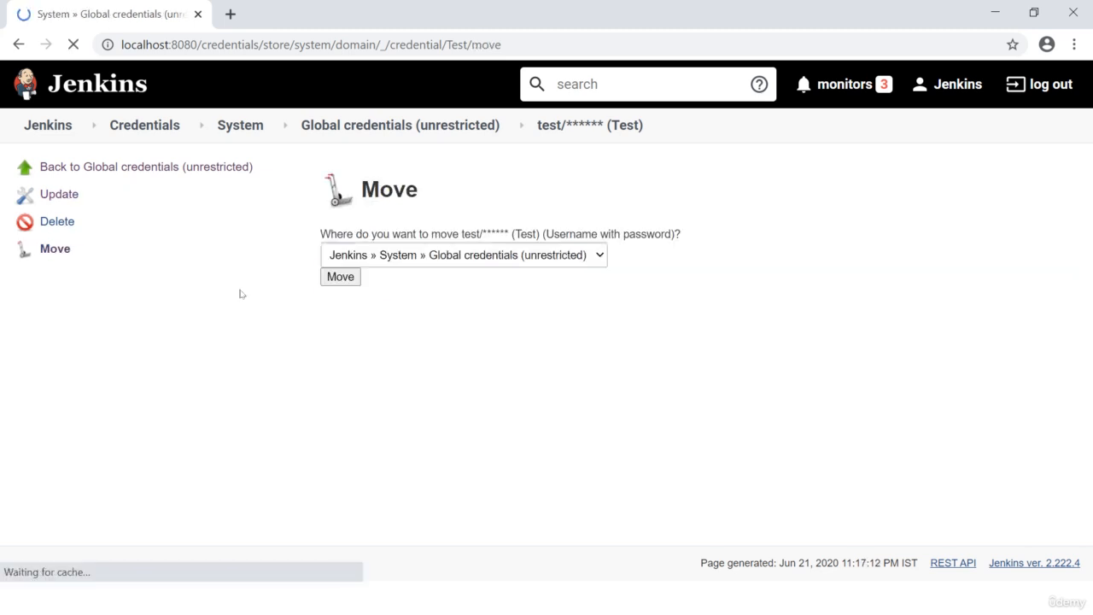
{"action": "left_click", "coordinate": [580, 256]}
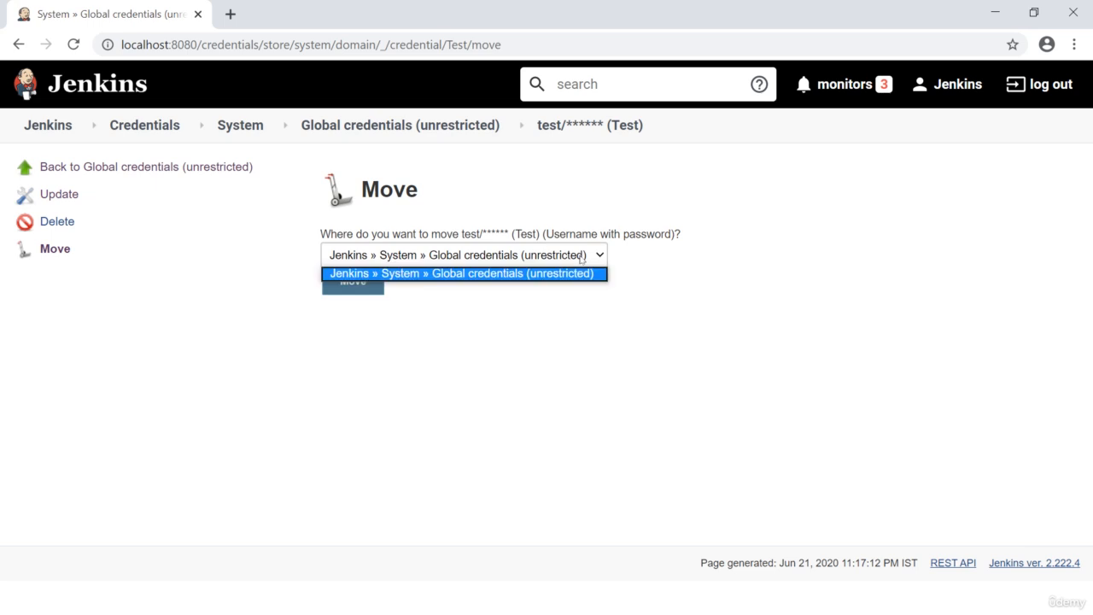
{"action": "left_click", "coordinate": [350, 274]}
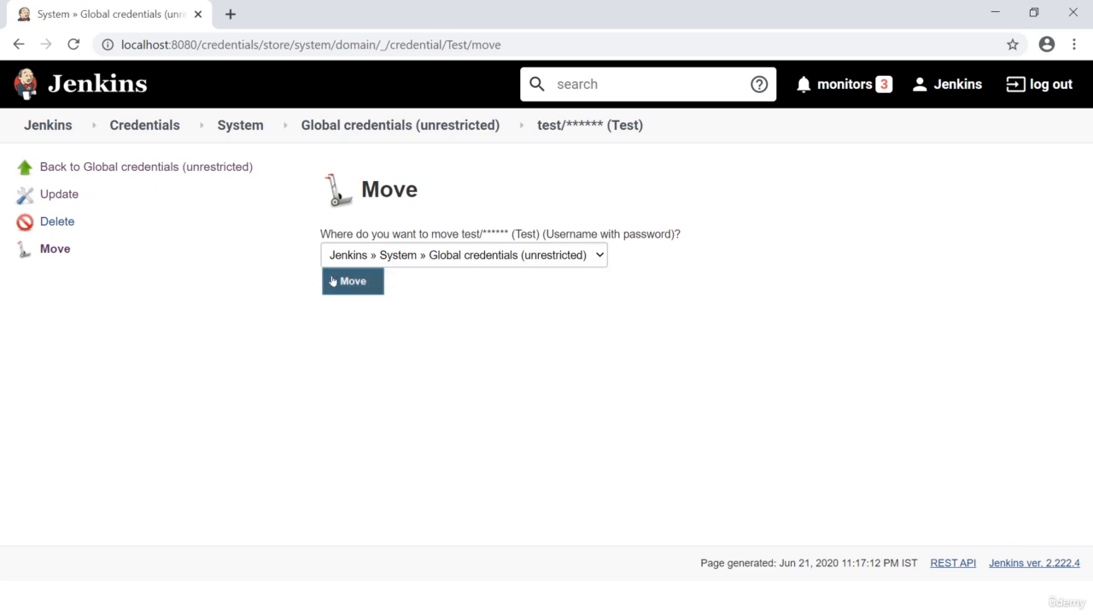
{"action": "left_click", "coordinate": [333, 281]}
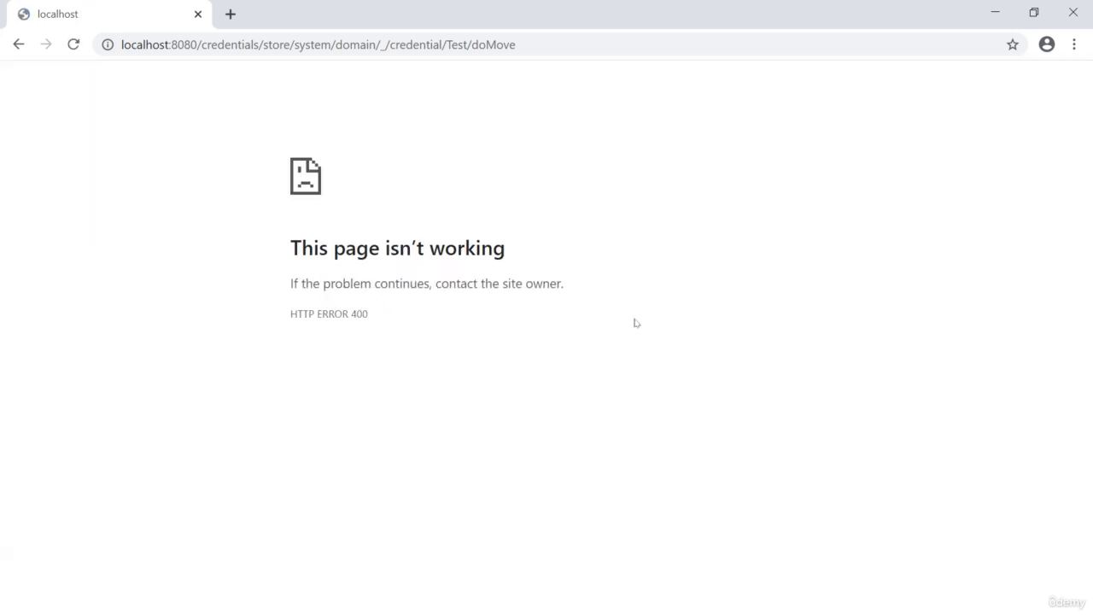
Step: Leave the credential's move page, return to the Jenkins dashboard and open the Credentials overview
{"action": "left_click", "coordinate": [19, 43]}
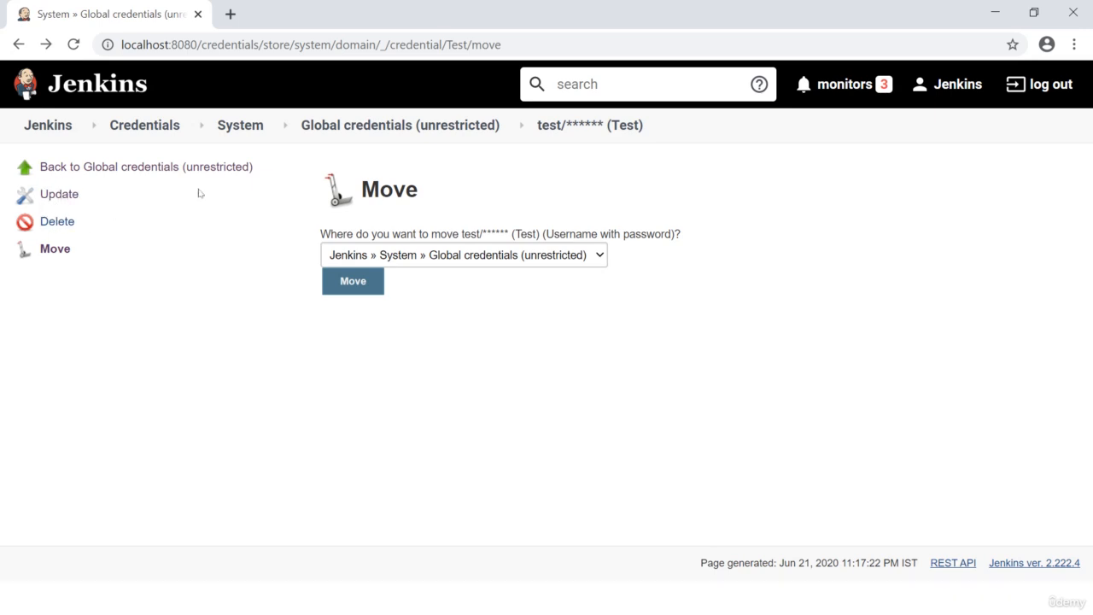
{"action": "left_click", "coordinate": [41, 126]}
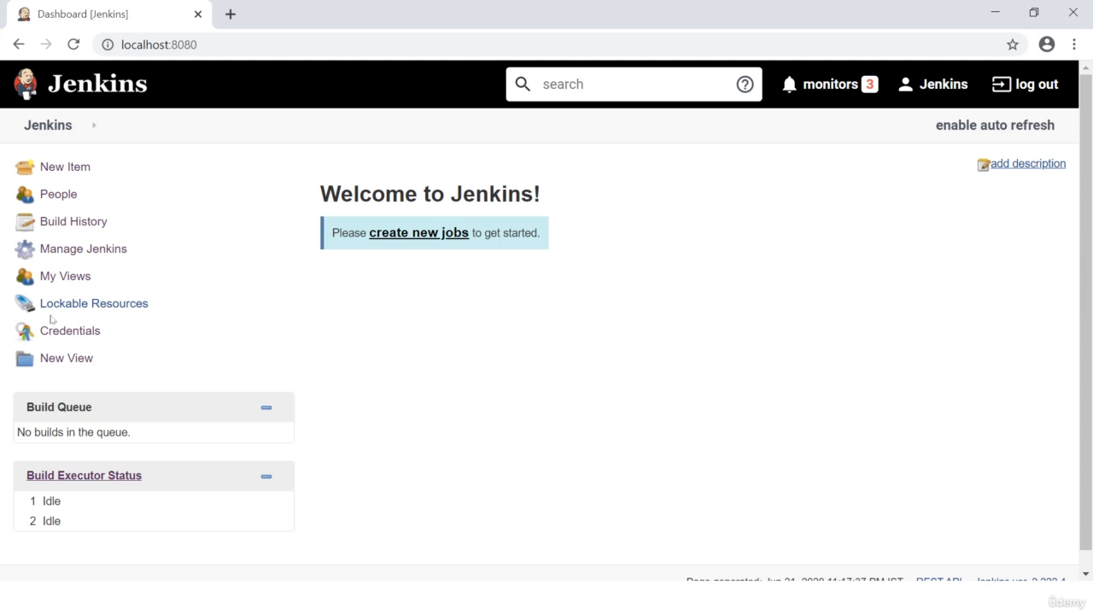
{"action": "left_click", "coordinate": [55, 338]}
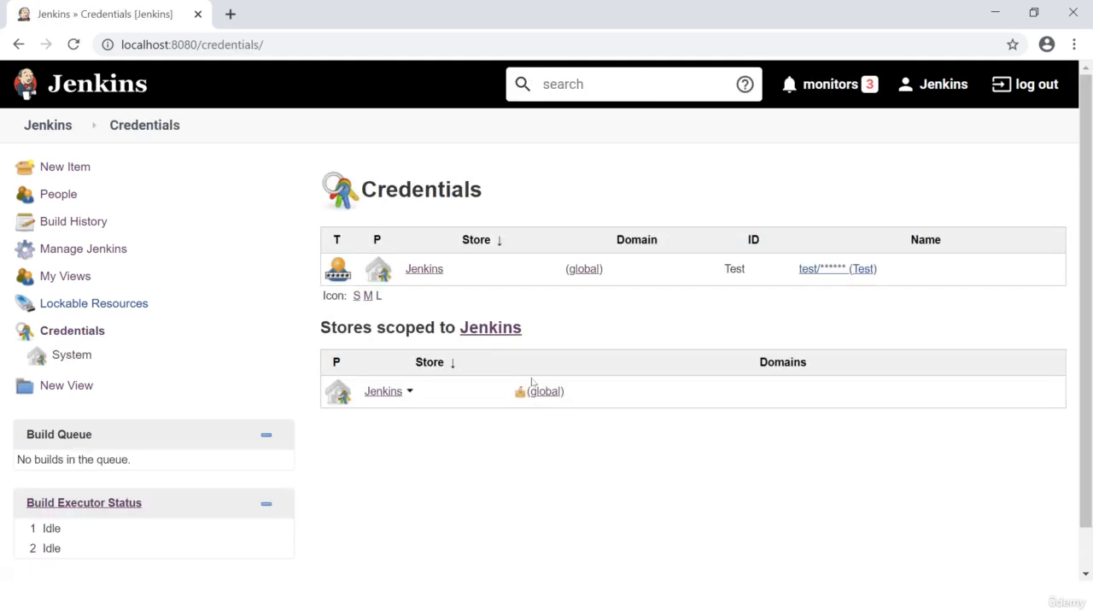